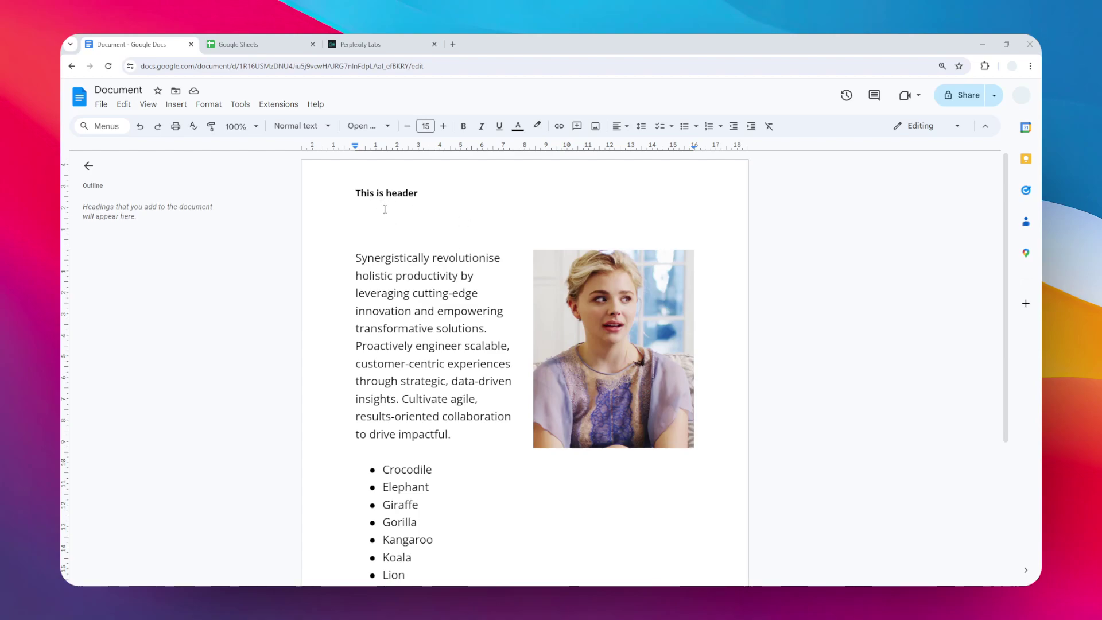
Step: Open Page setup from the File menu to view the 4.25 cm top margin
click(104, 107)
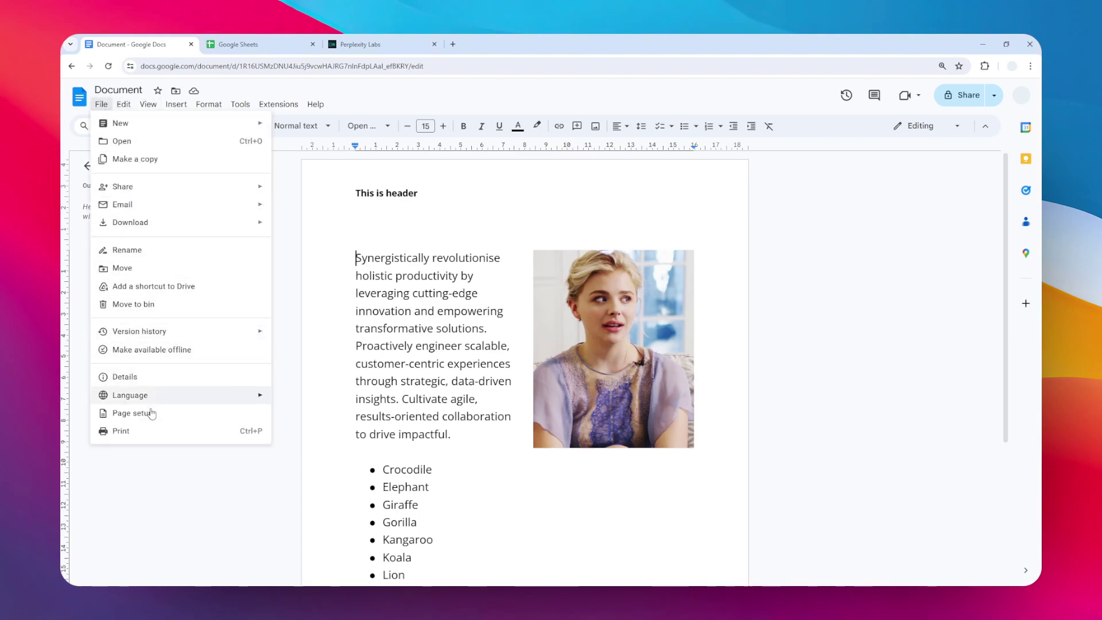
click(132, 413)
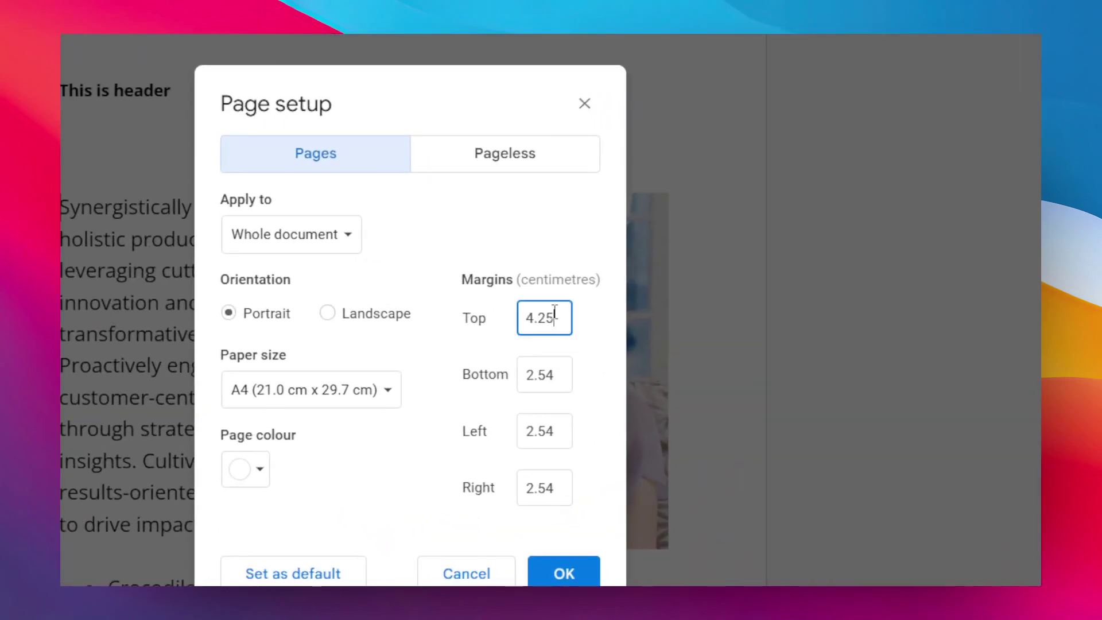
Step: Change the top margin from 4.25 cm to 2.54 cm and apply it
double_click(630, 317)
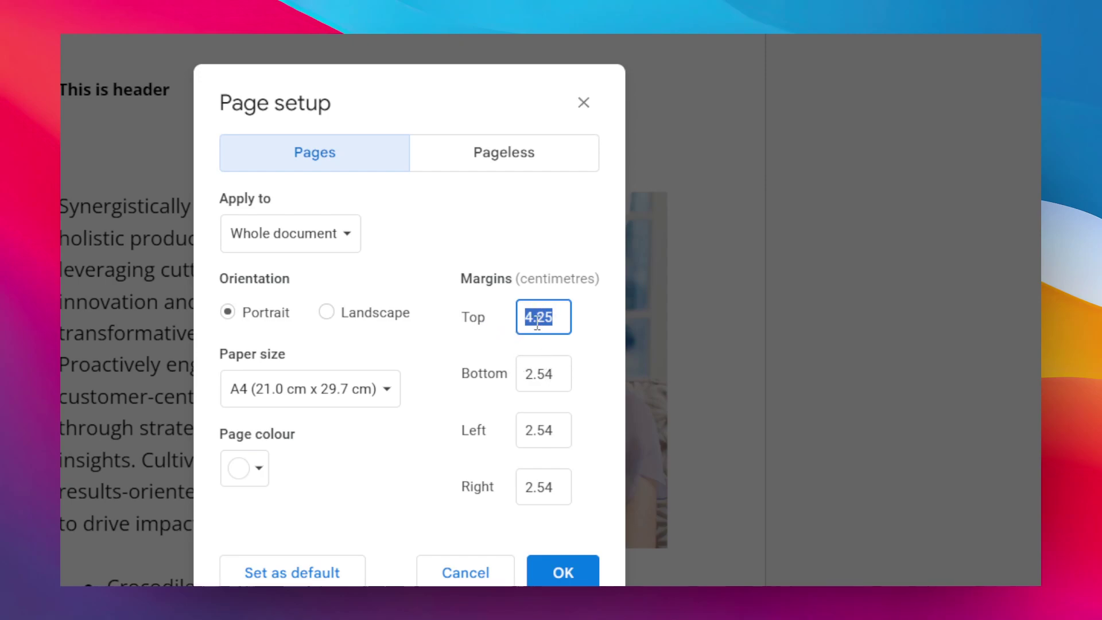
text(2.)
text(54)
click(550, 274)
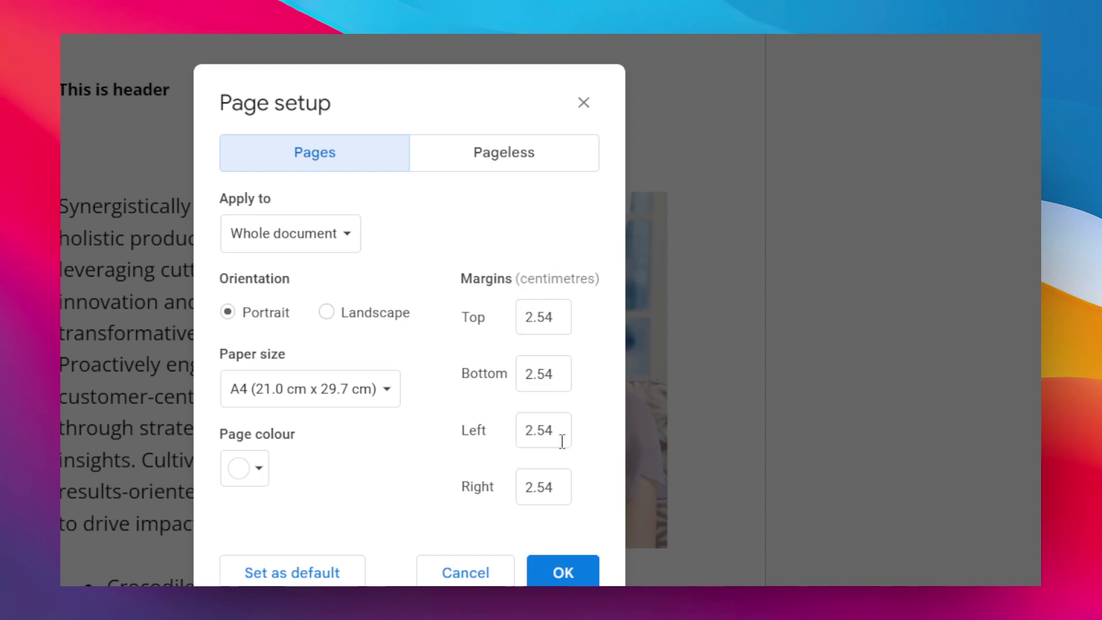
click(561, 564)
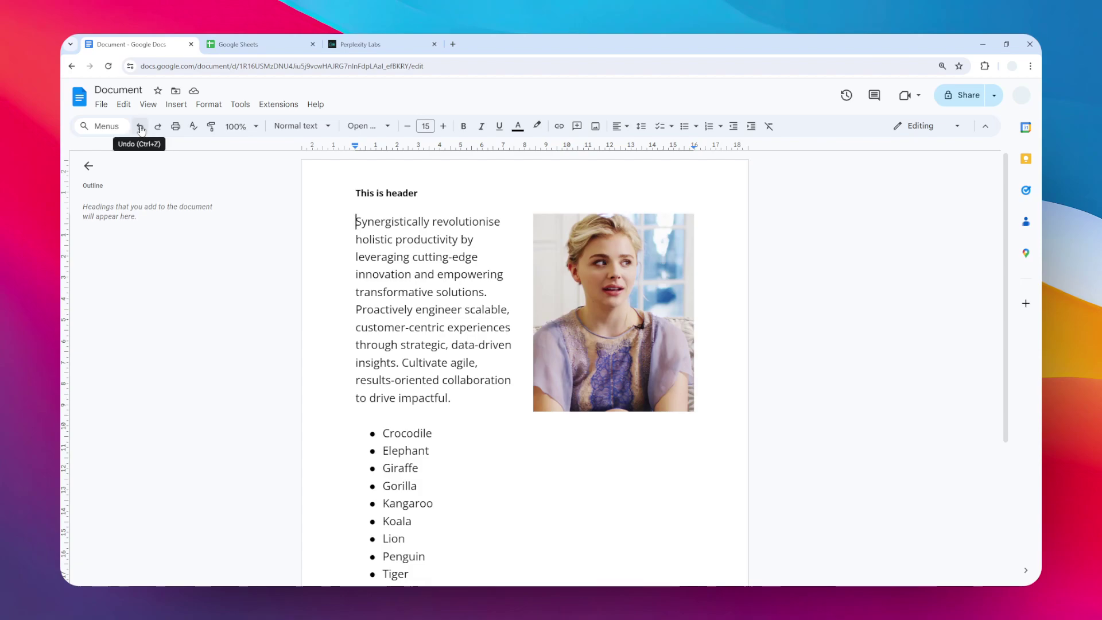
Step: Undo the 2.54 cm top margin change, restoring the wide header gap
key(Return)
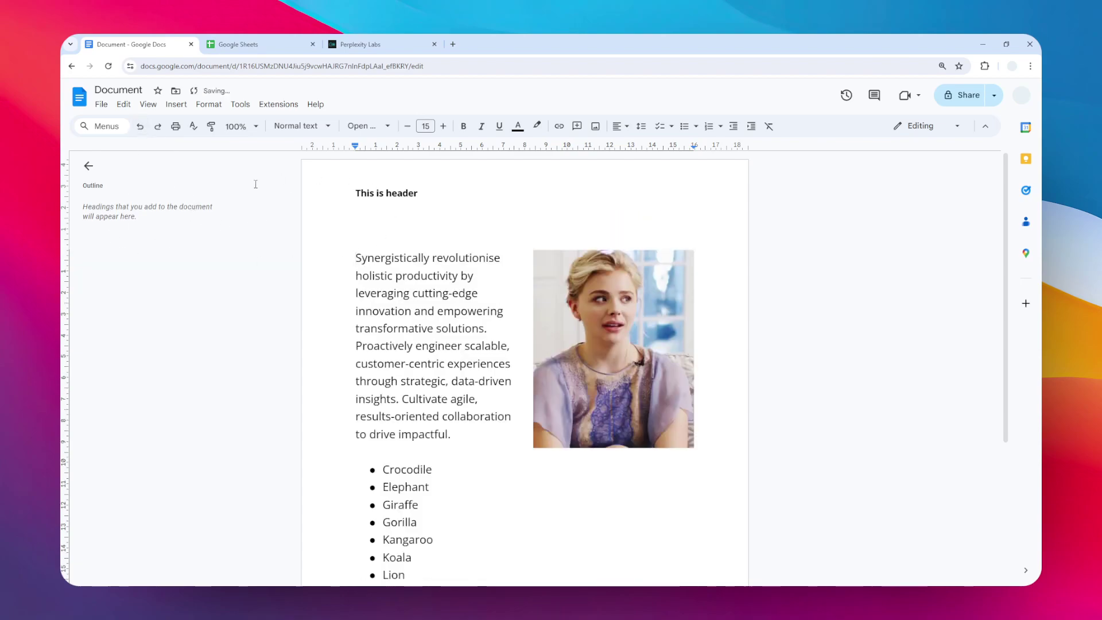
click(148, 105)
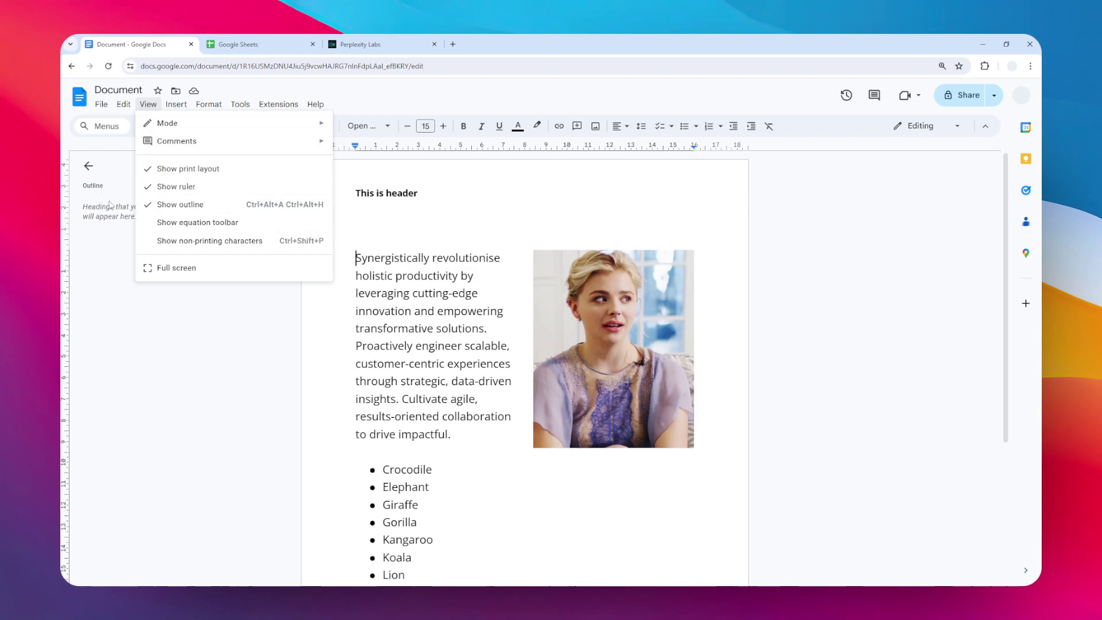
click(386, 258)
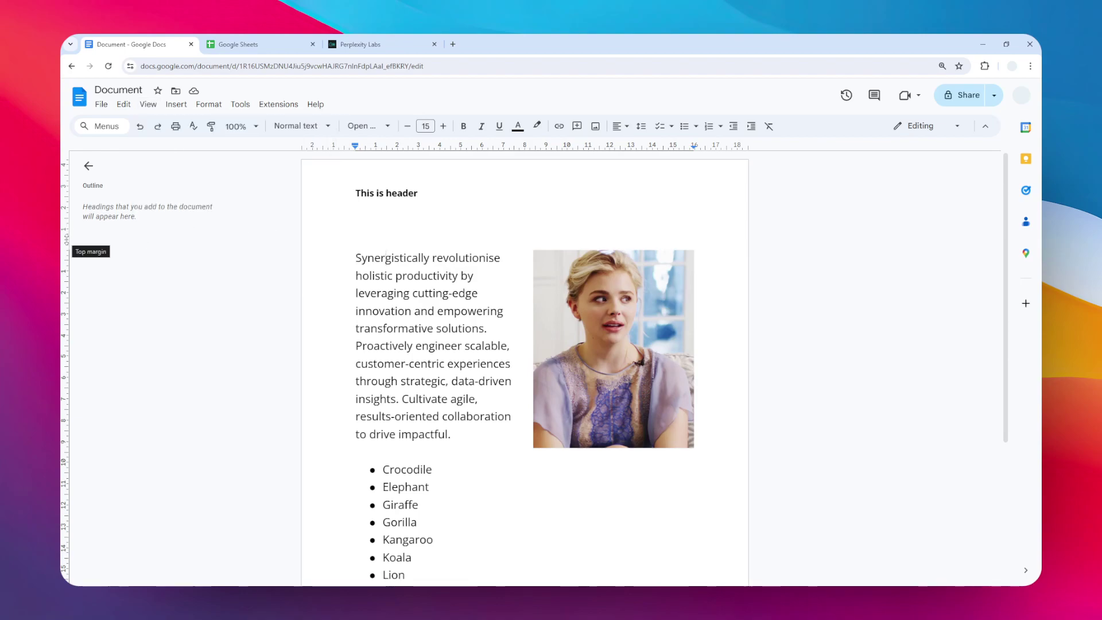
Step: Drag the vertical ruler's top margin marker upward to shrink the top margin
drag(66, 238, 74, 207)
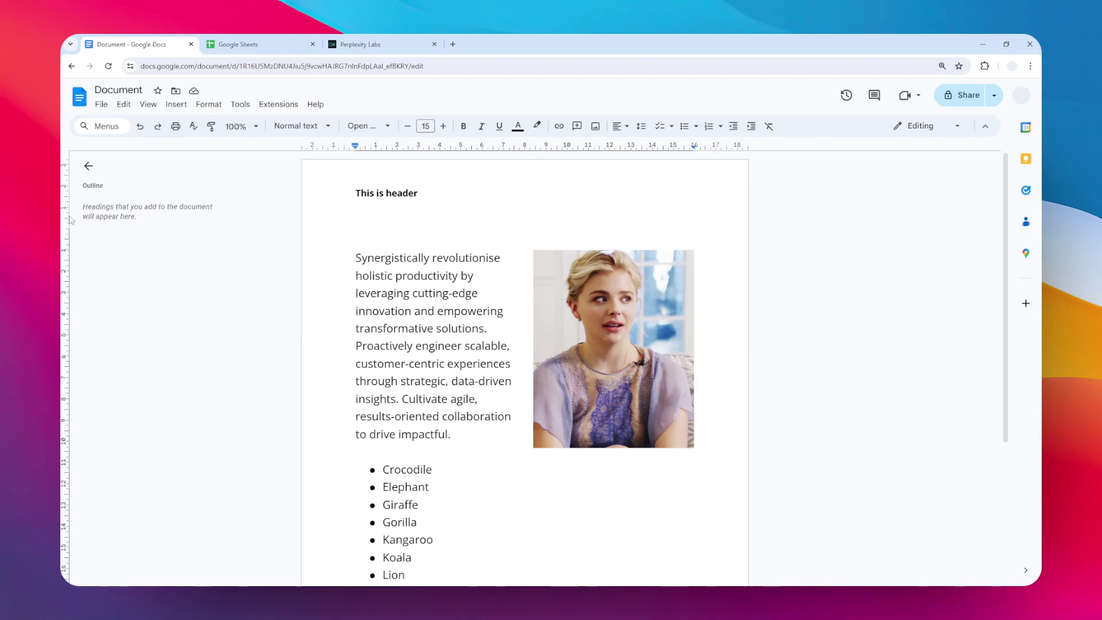